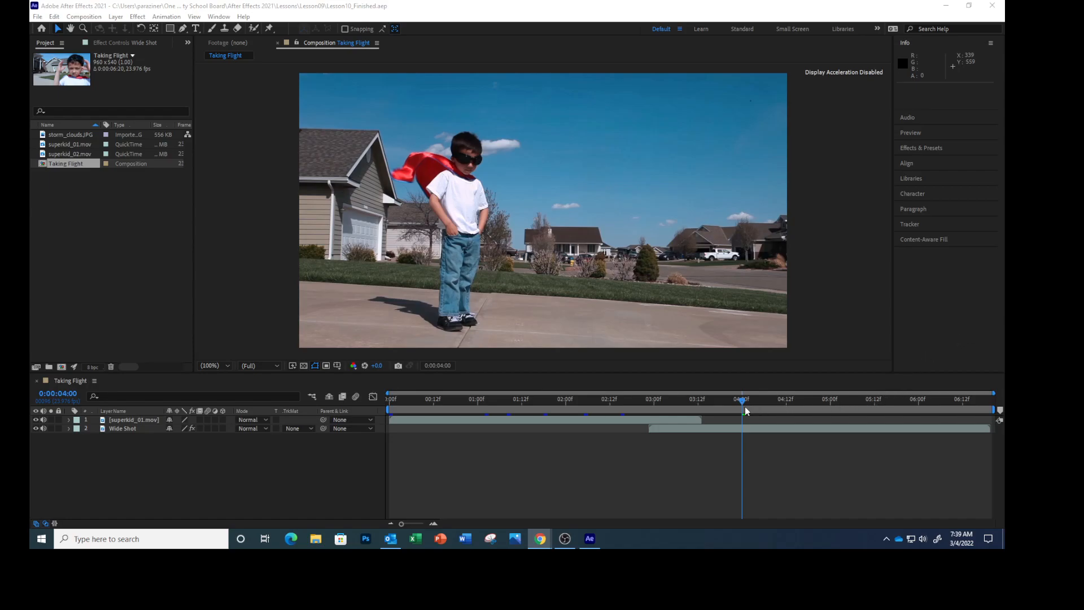
Return the current time to the start of the composition and rename the superkid_01.mov layer as Close Shot
{"action": "left_click", "coordinate": [624, 466]}
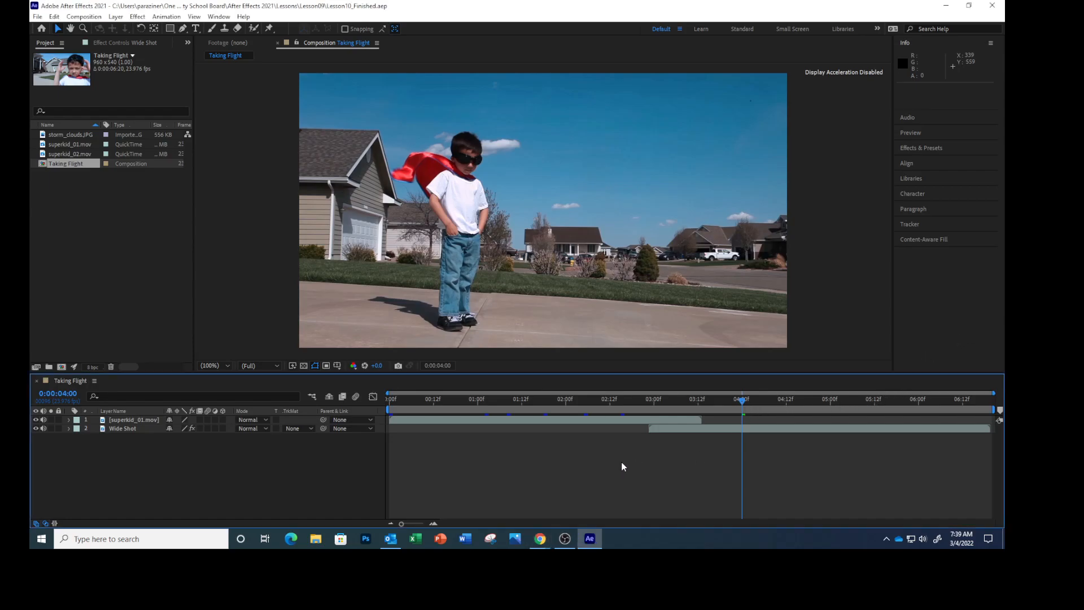
{"action": "key", "text": "Home"}
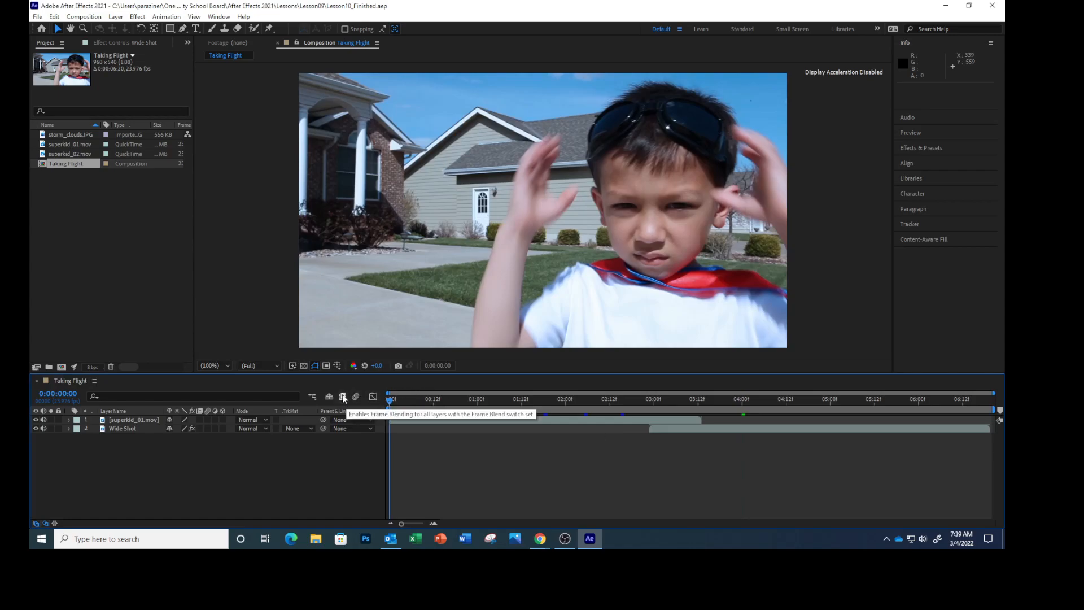
{"action": "left_click", "coordinate": [131, 419]}
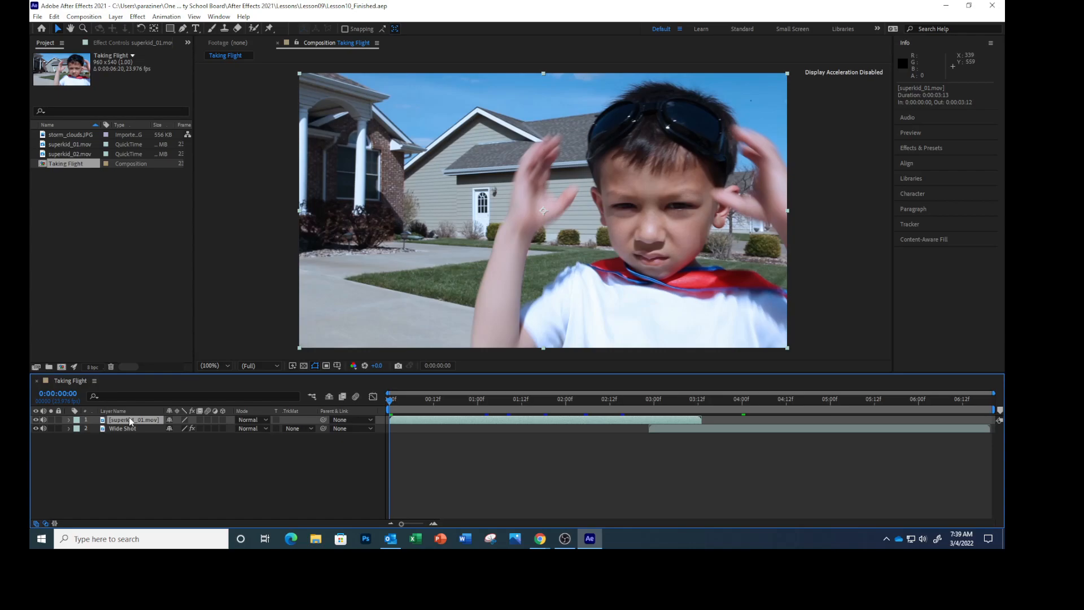
{"action": "key", "text": "Return"}
{"action": "type", "text": "Close Shot"}
{"action": "key", "text": "Return"}
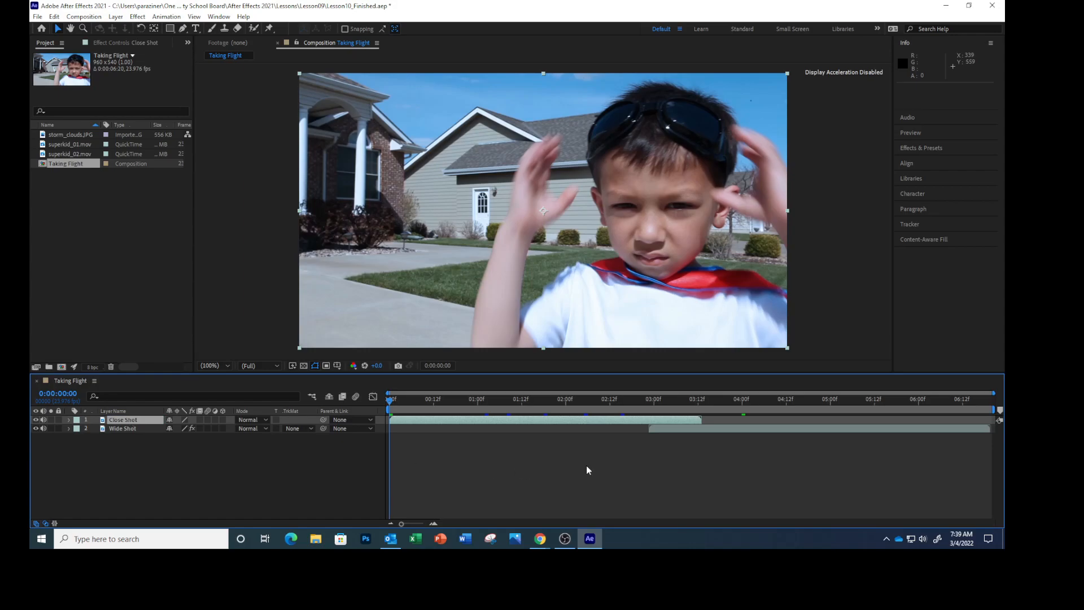
Apply the Lumetri Color effect to the Close Shot layer
{"action": "left_click", "coordinate": [136, 419]}
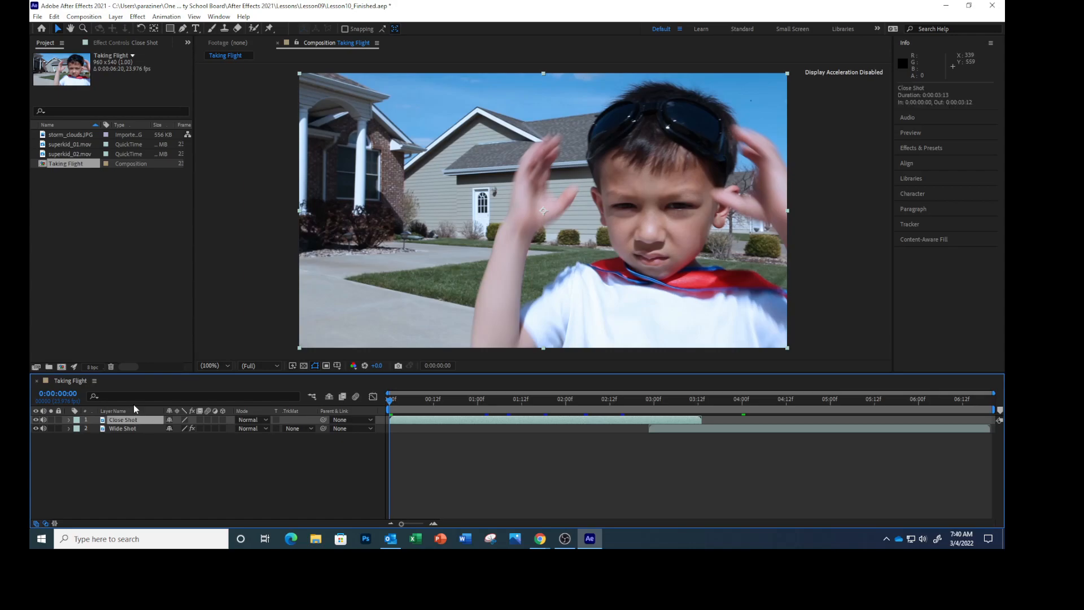
{"action": "left_click", "coordinate": [143, 17]}
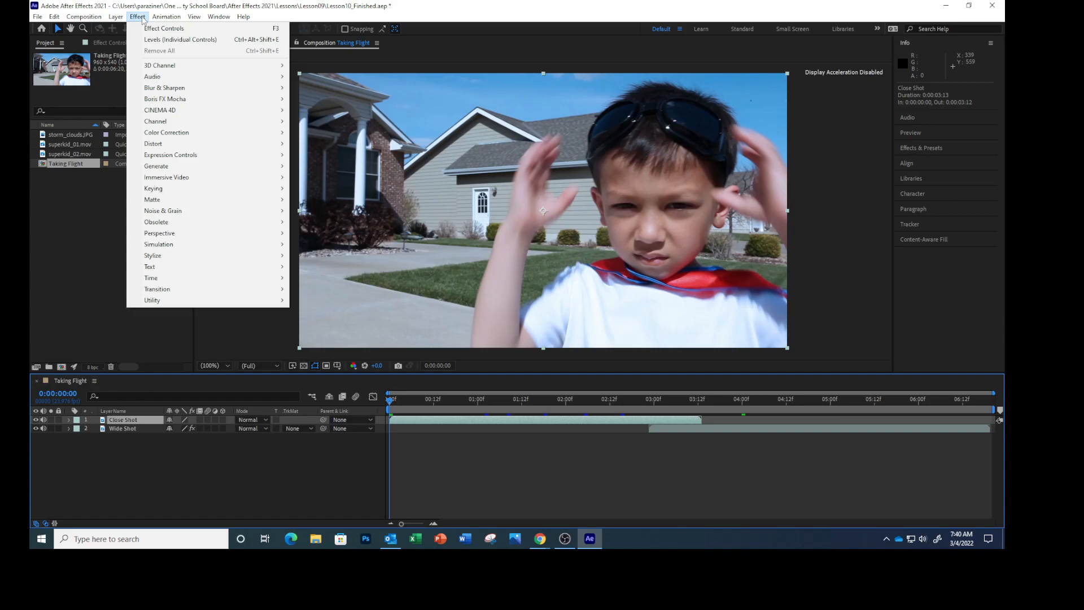
{"action": "mouse_move", "coordinate": [156, 136]}
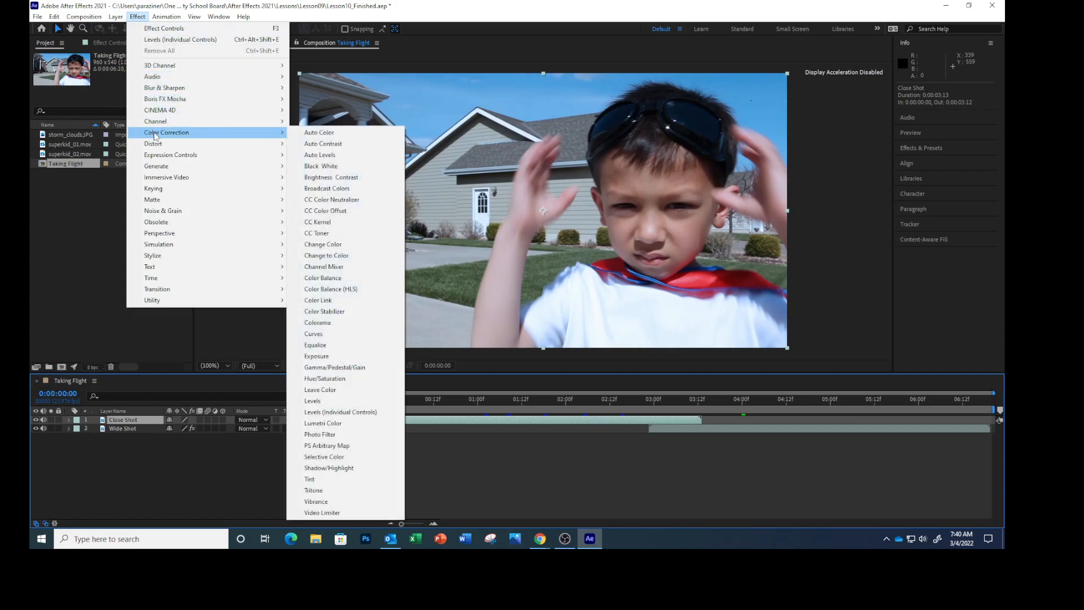
{"action": "left_click", "coordinate": [338, 424]}
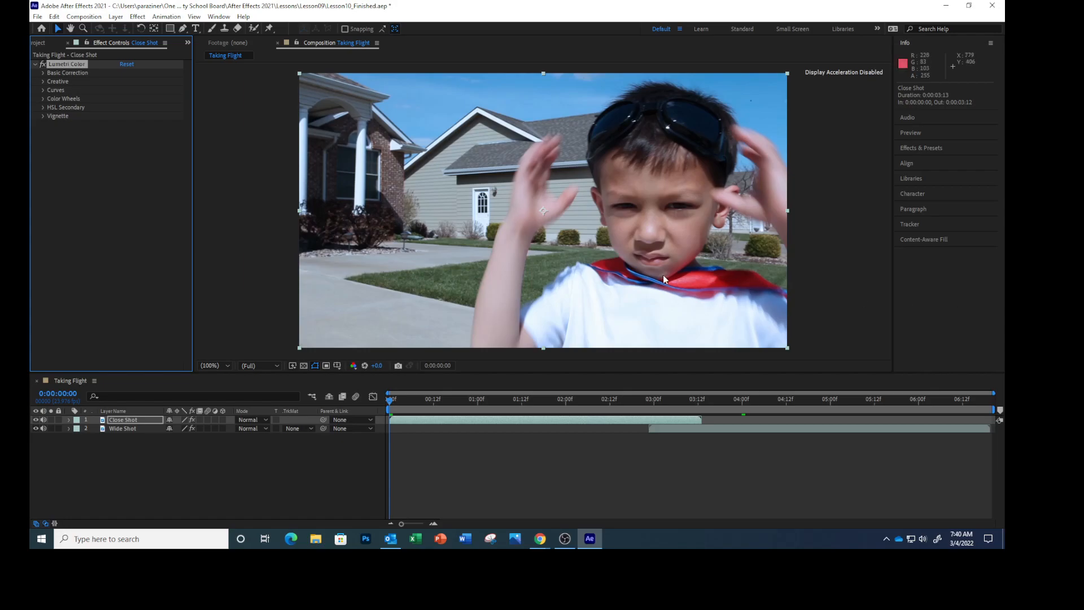
Set the Lumetri white balance in Basic Correction by sampling the boy's white shirt
{"action": "left_click", "coordinate": [43, 74]}
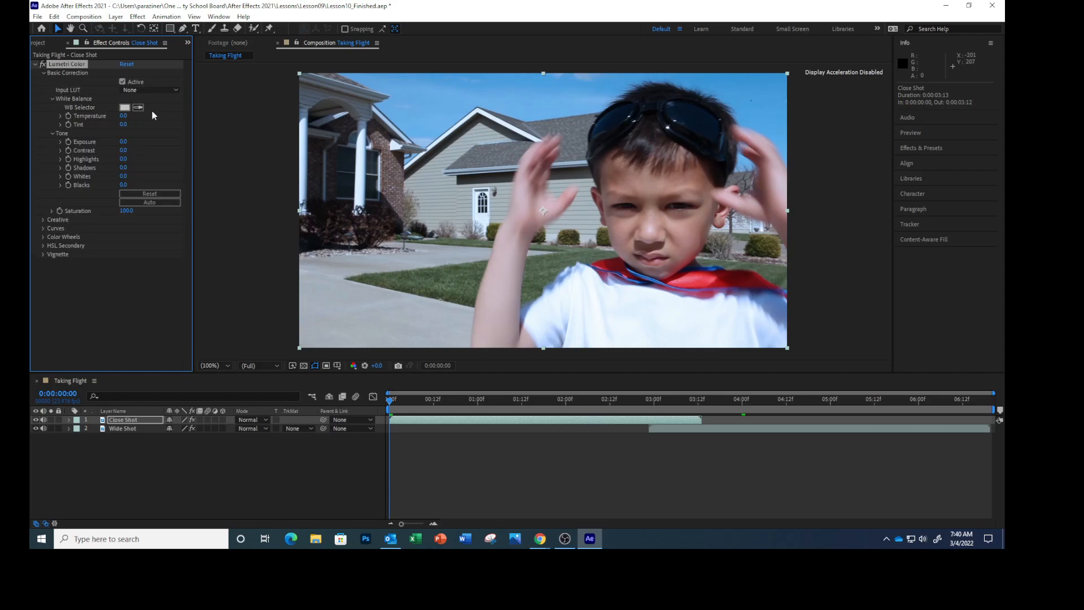
{"action": "left_click", "coordinate": [138, 108]}
{"action": "left_click", "coordinate": [598, 310]}
{"action": "left_click", "coordinate": [43, 74]}
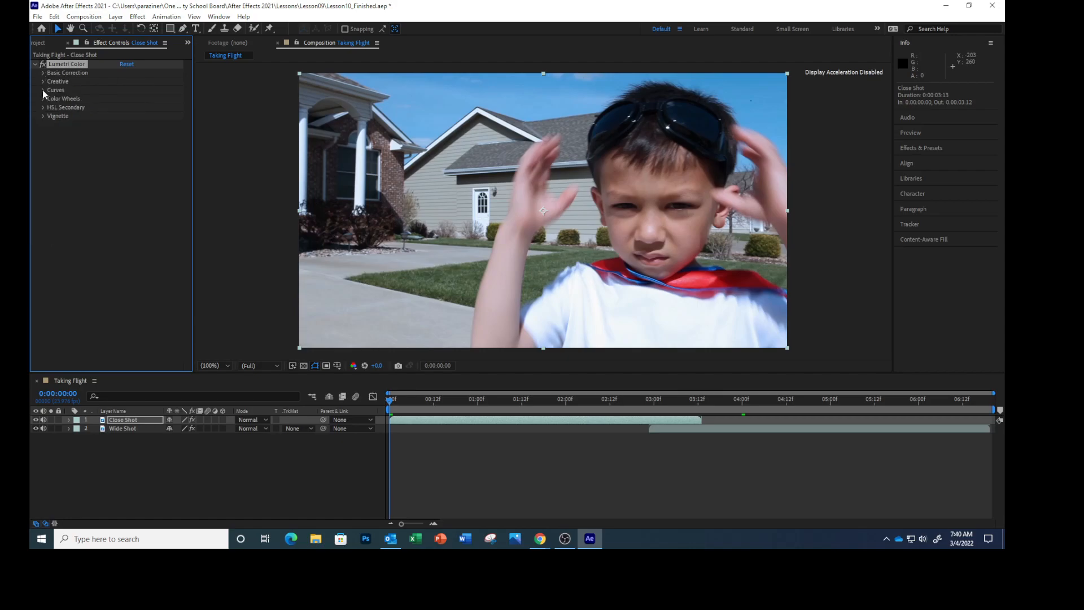
Lower the upper part of the blue channel in the Lumetri RGB curve slightly and collapse the effect's settings
{"action": "left_click", "coordinate": [42, 90]}
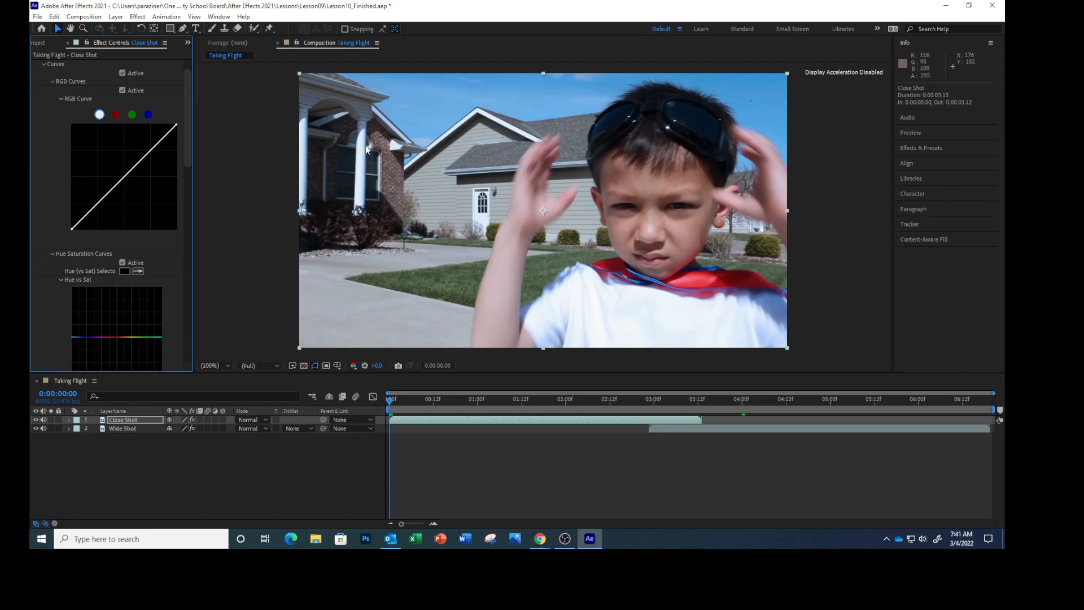
{"action": "left_click", "coordinate": [148, 114]}
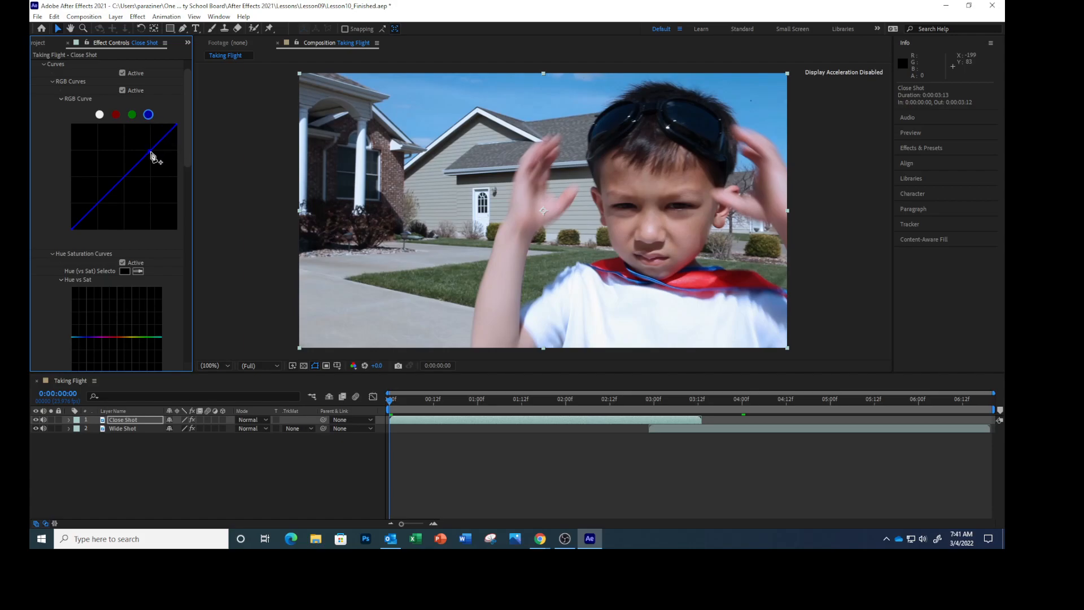
{"action": "left_click_drag", "start_coordinate": [151, 153], "coordinate": [152, 159]}
{"action": "left_click", "coordinate": [42, 63]}
{"action": "left_click", "coordinate": [33, 63]}
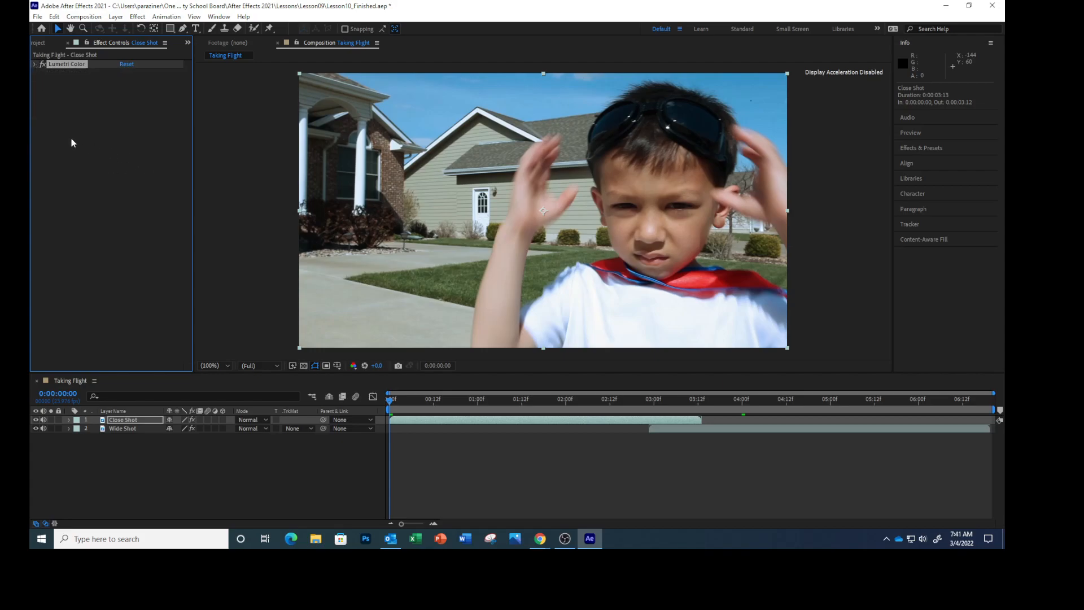
Save the project
{"action": "left_click", "coordinate": [37, 17]}
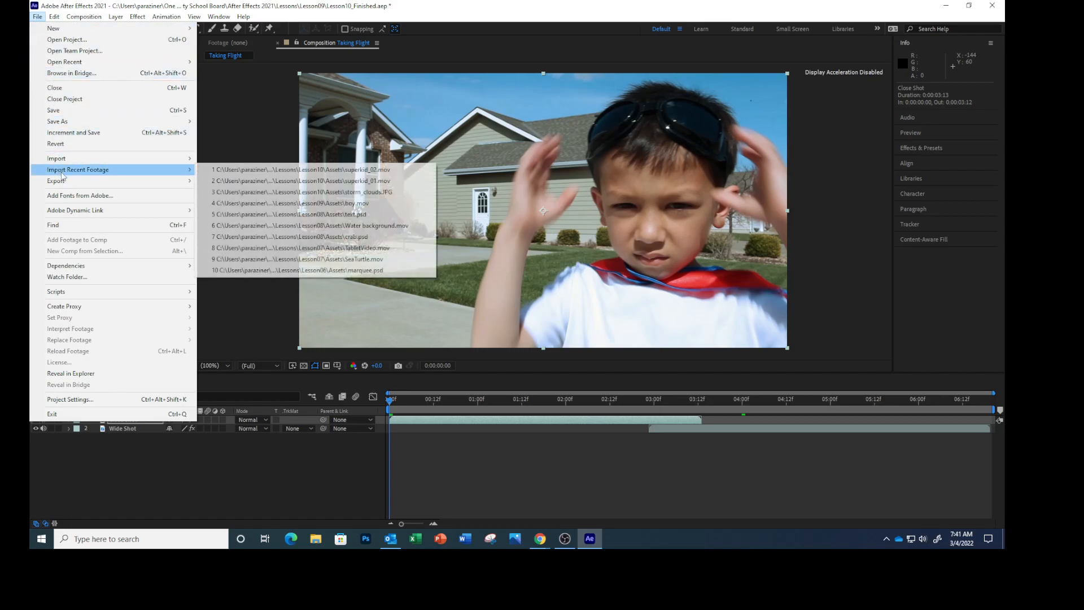
{"action": "left_click", "coordinate": [55, 110]}
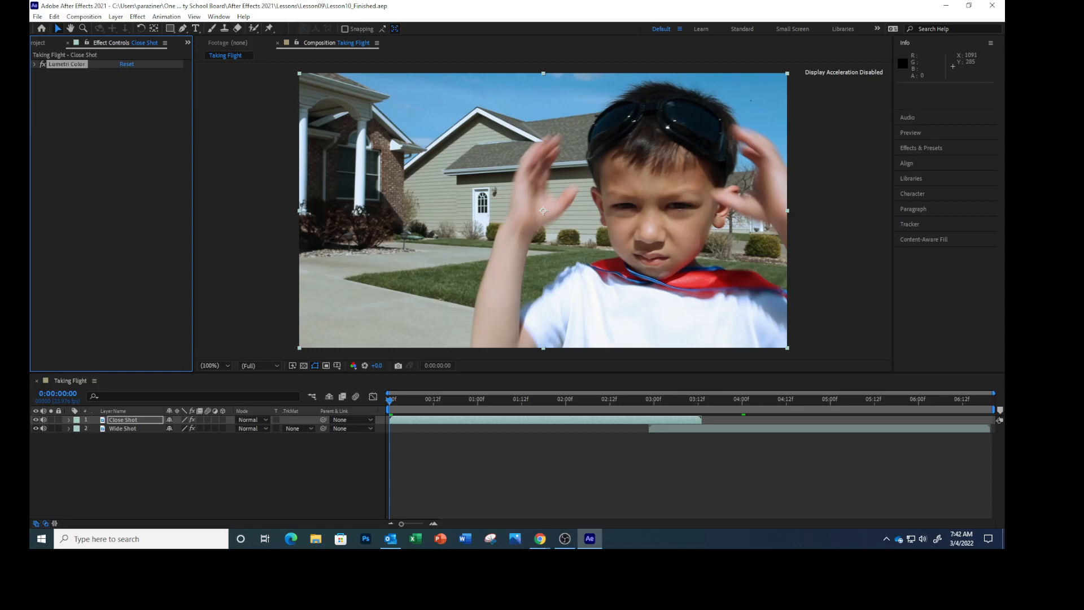
{"action": "key", "text": "alt+Tab"}
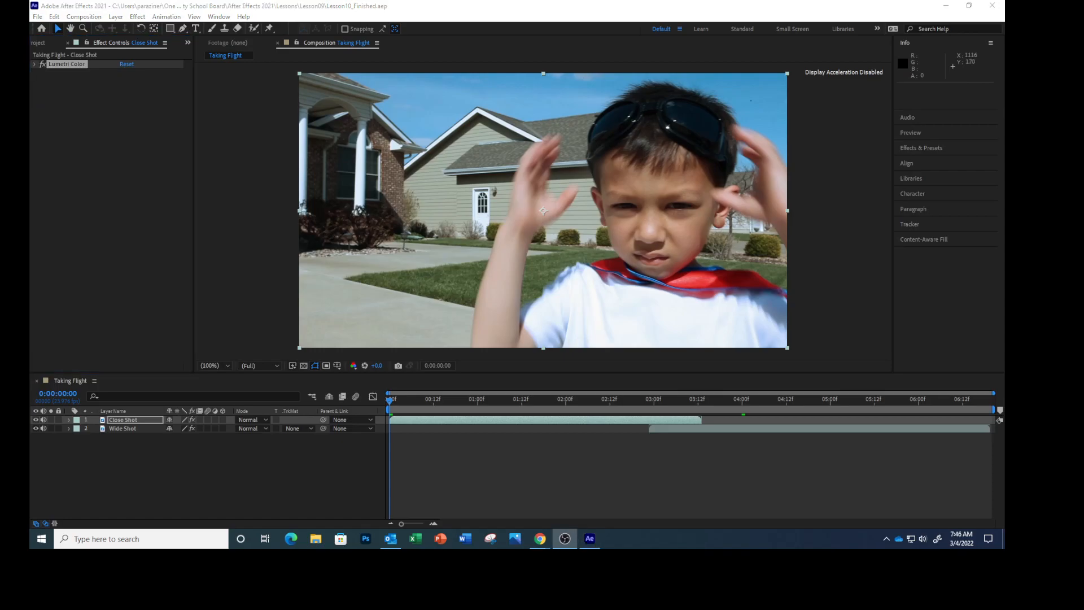
{"action": "key", "text": "alt+Tab"}
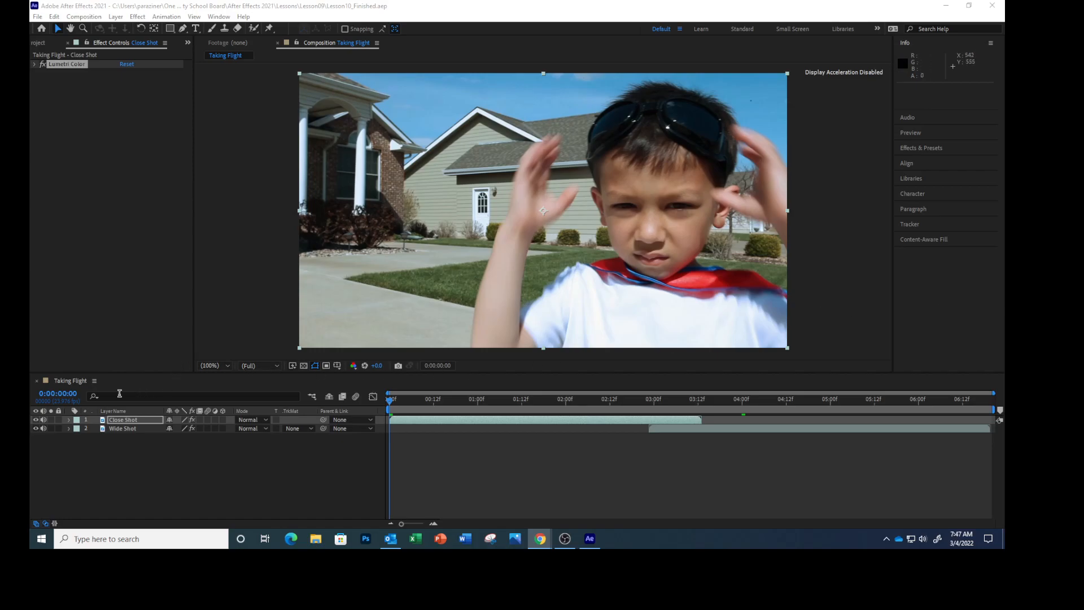
Move the current time to 0:00:02:22
{"action": "left_click", "coordinate": [66, 394]}
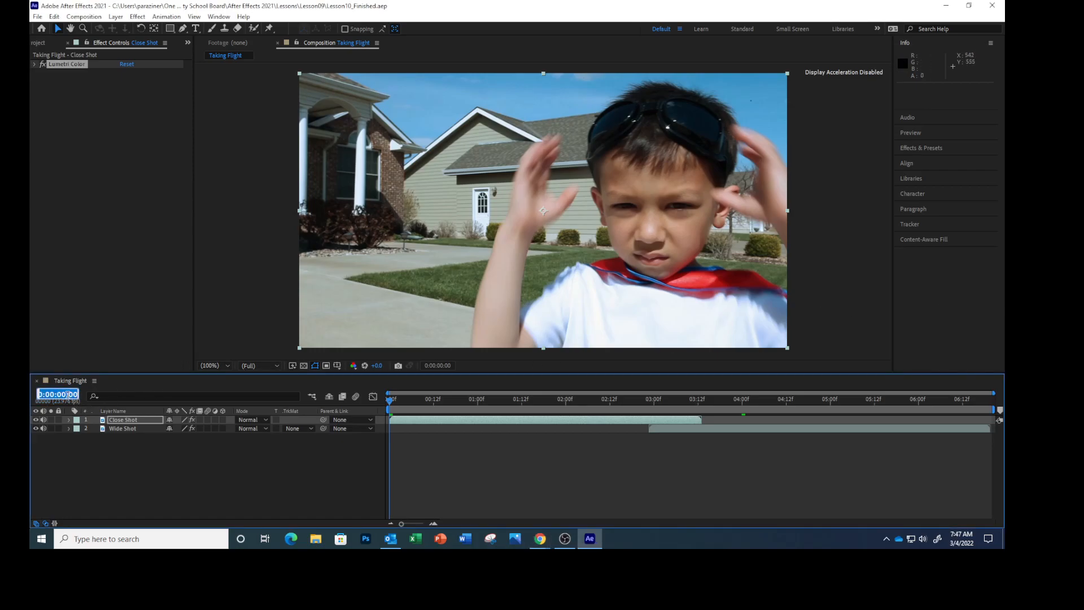
{"action": "type", "text": "222"}
{"action": "key", "text": "Return"}
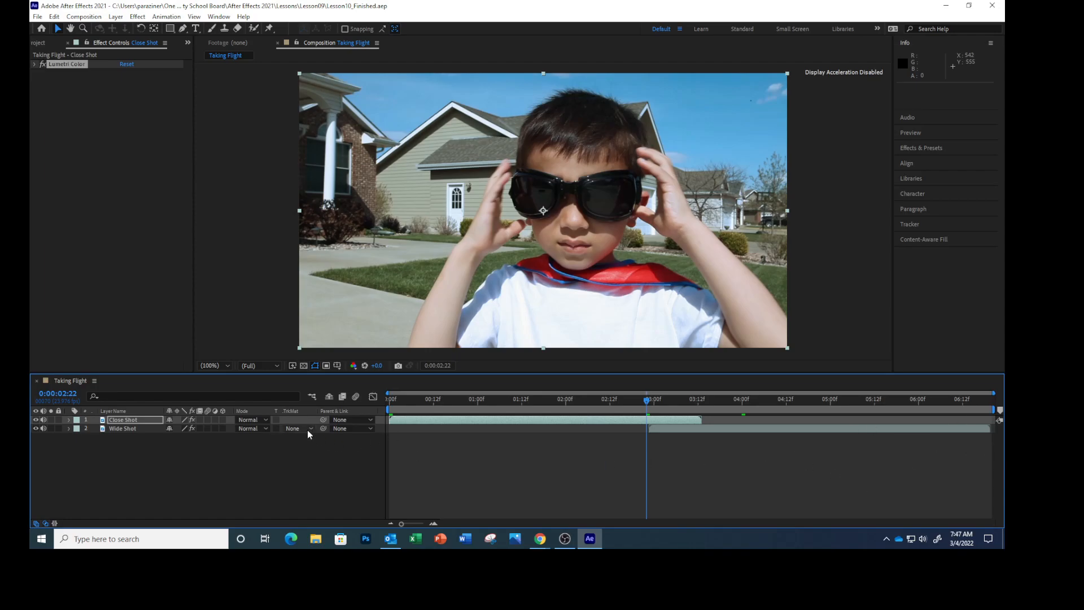
Start a Pen tool mask on the Close Shot layer, tracing the sky's edge from the porch roof across the boy's head to the garage roof's far corner
{"action": "left_click", "coordinate": [125, 424]}
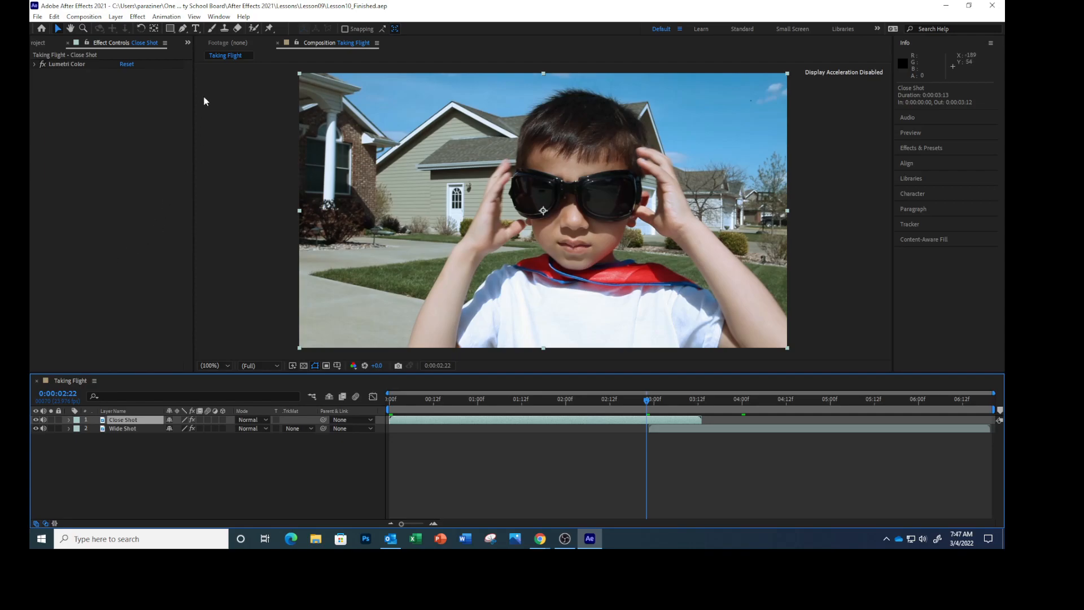
{"action": "left_click", "coordinate": [183, 29]}
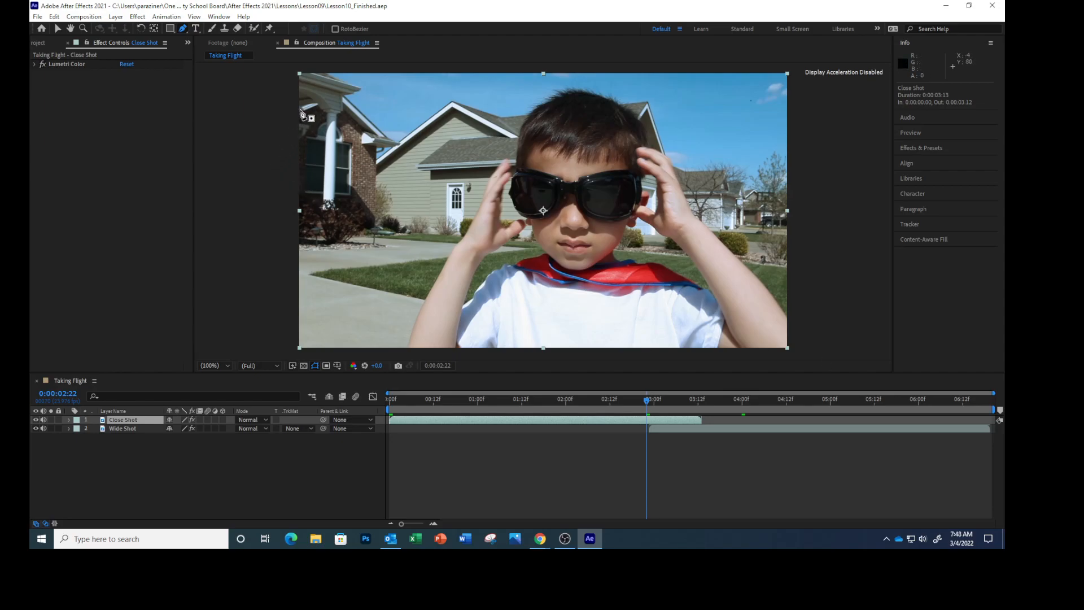
{"action": "left_click", "coordinate": [327, 74]}
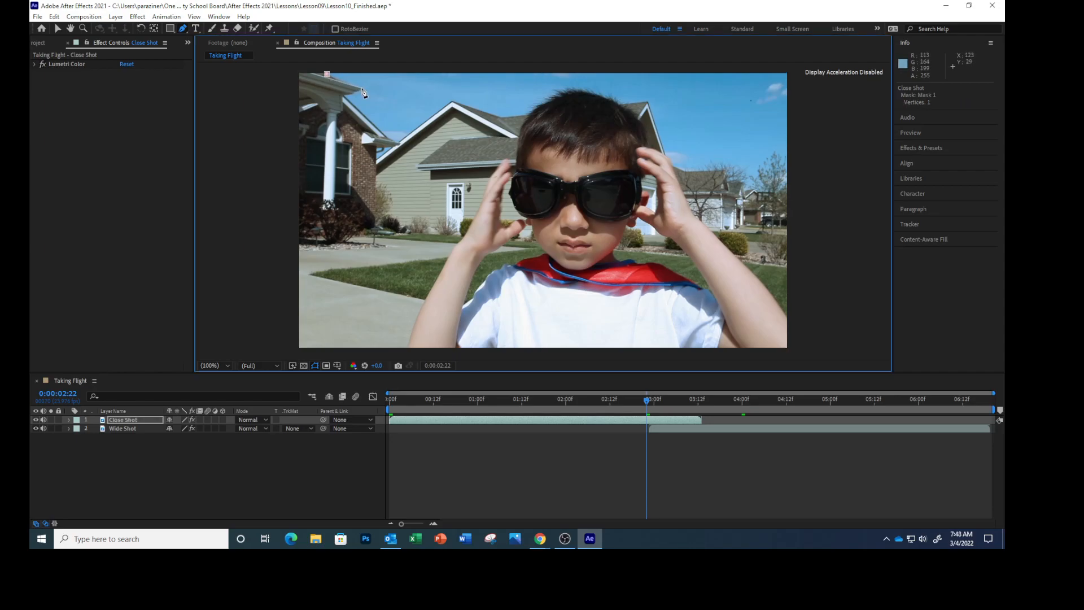
{"action": "left_click", "coordinate": [362, 88]}
{"action": "left_click", "coordinate": [353, 91]}
{"action": "left_click", "coordinate": [345, 97]}
{"action": "left_click", "coordinate": [399, 145]}
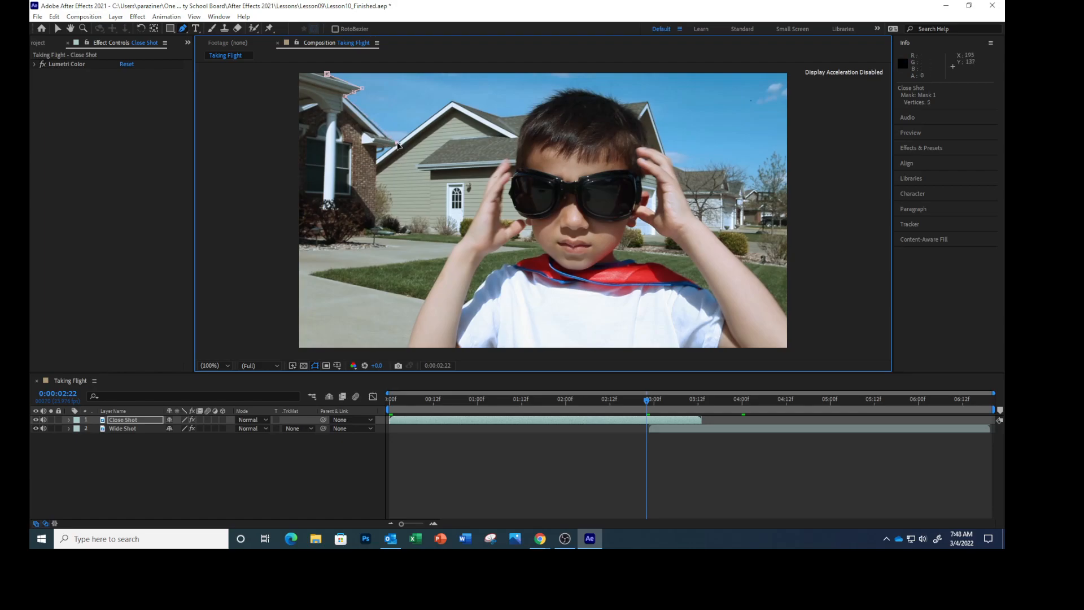
{"action": "left_click", "coordinate": [453, 103]}
{"action": "left_click", "coordinate": [500, 117]}
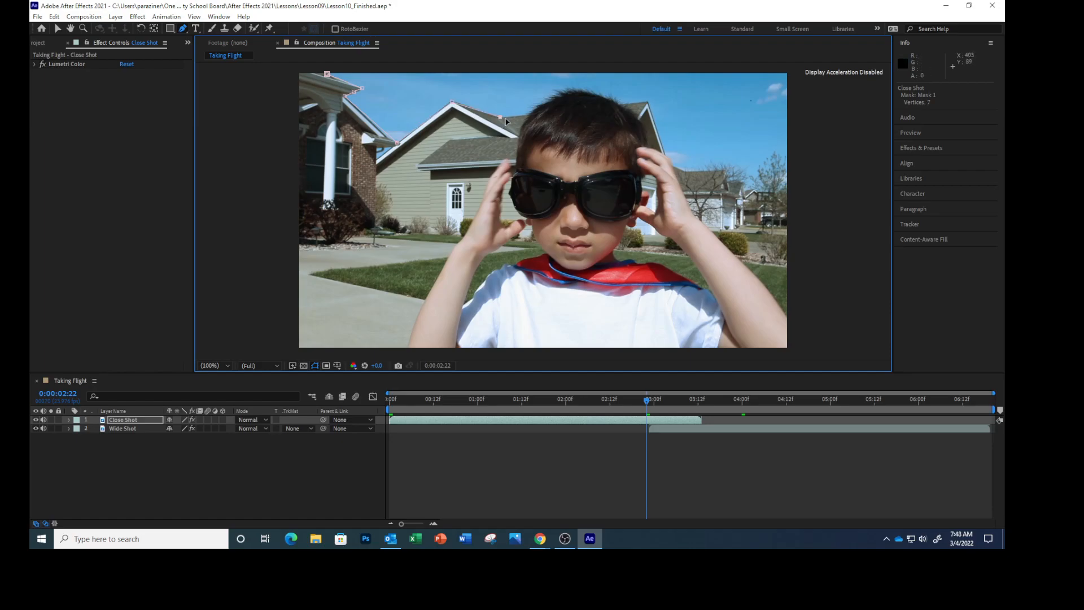
{"action": "left_click", "coordinate": [648, 103]}
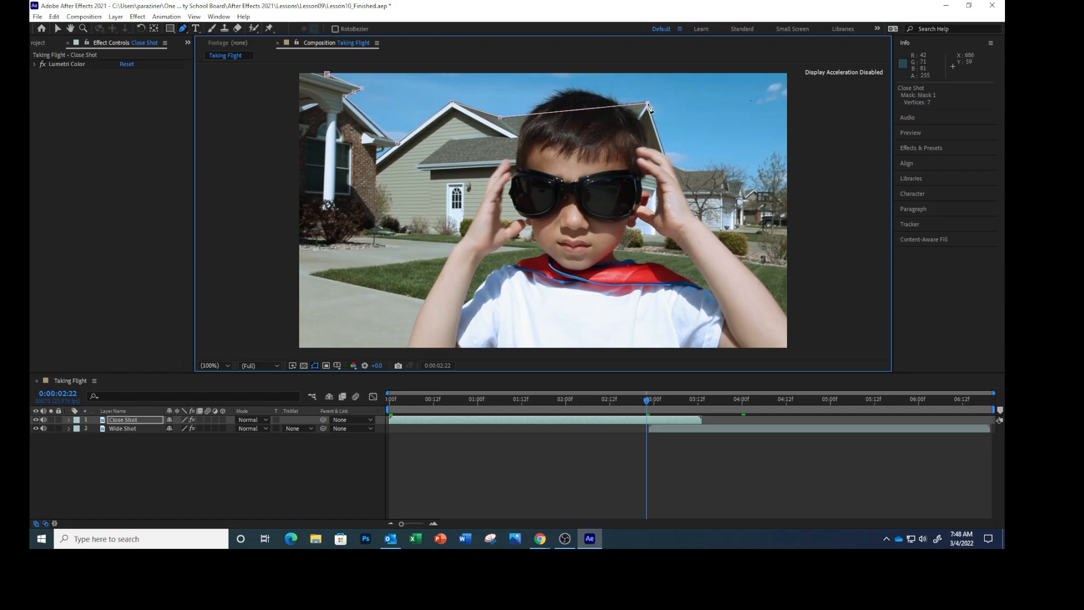
Continue the sky mask along the distant rooftops to the far edge of the frame and close it above the image
{"action": "left_click", "coordinate": [667, 157]}
{"action": "left_click", "coordinate": [674, 165]}
{"action": "left_click", "coordinate": [686, 172]}
{"action": "left_click", "coordinate": [721, 170]}
{"action": "left_click", "coordinate": [728, 181]}
{"action": "left_click", "coordinate": [742, 183]}
{"action": "left_click", "coordinate": [749, 191]}
{"action": "left_click", "coordinate": [751, 189]}
{"action": "left_click", "coordinate": [774, 192]}
{"action": "left_click", "coordinate": [792, 183]}
{"action": "left_click", "coordinate": [787, 65]}
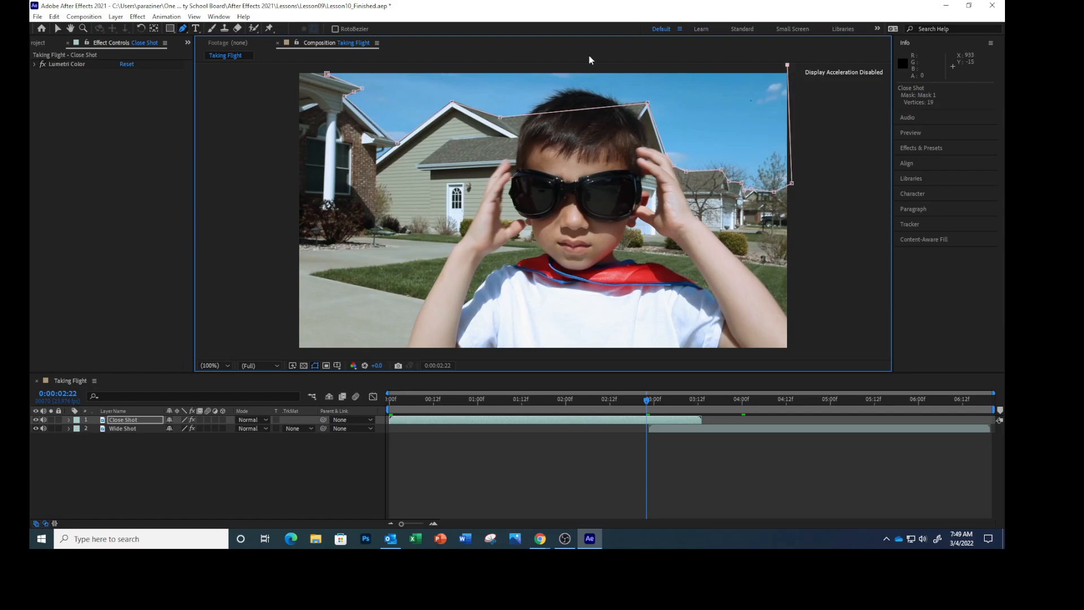
{"action": "left_click", "coordinate": [326, 65]}
{"action": "left_click", "coordinate": [327, 74]}
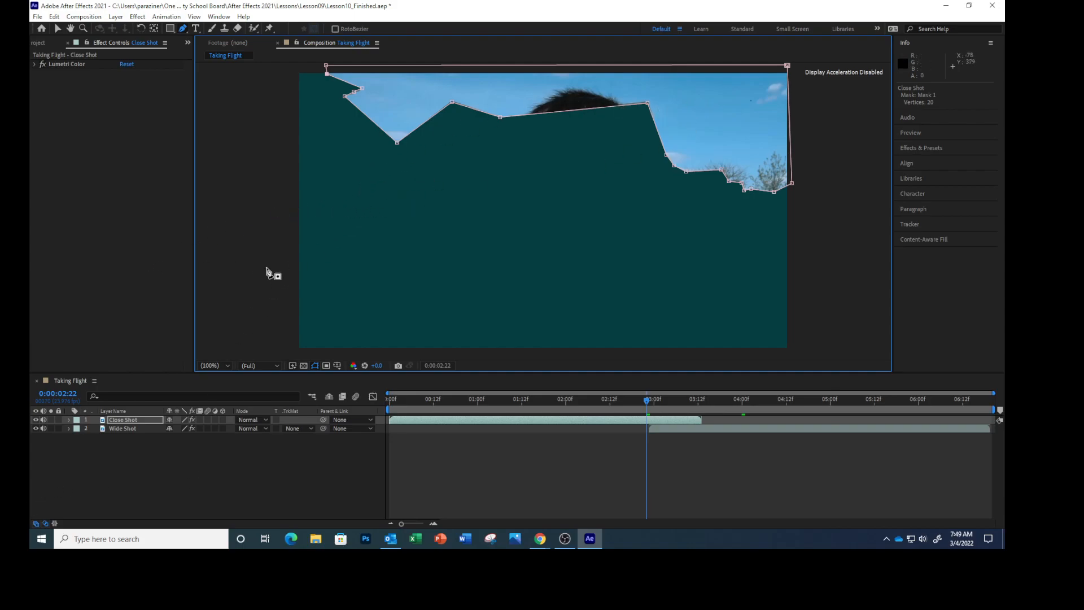
Reveal the Close Shot layer's mask path and set the mode of Mask 1 to None
{"action": "left_click", "coordinate": [158, 420]}
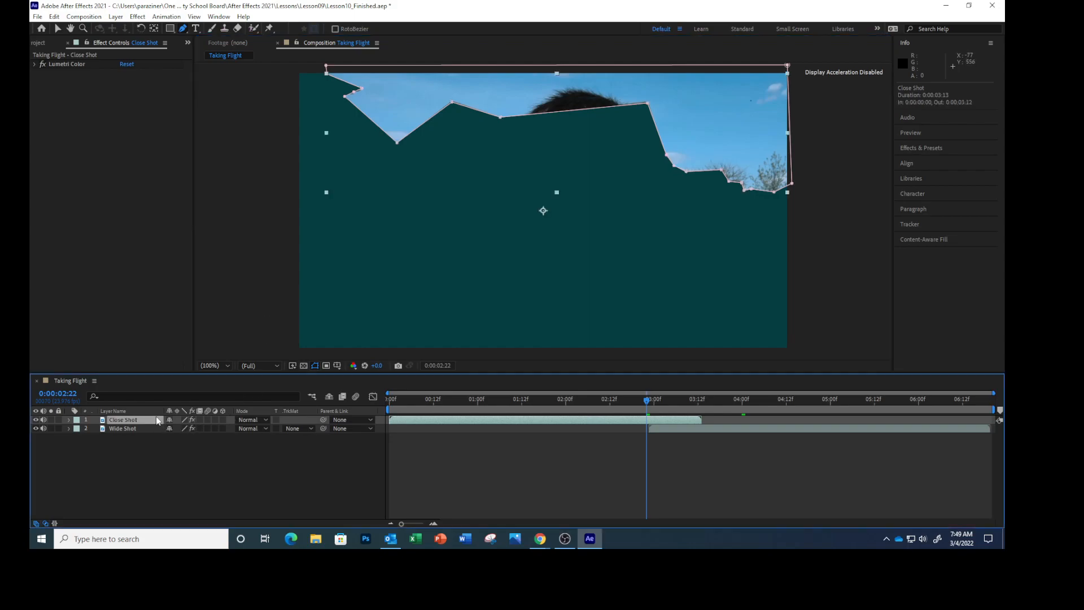
{"action": "key", "text": "m"}
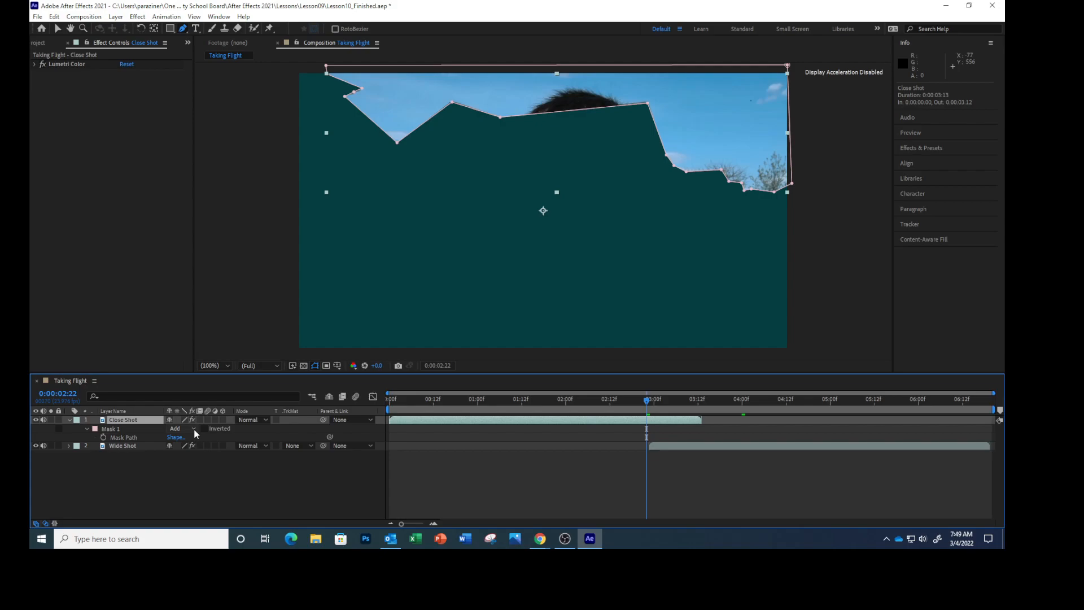
{"action": "left_click", "coordinate": [266, 421]}
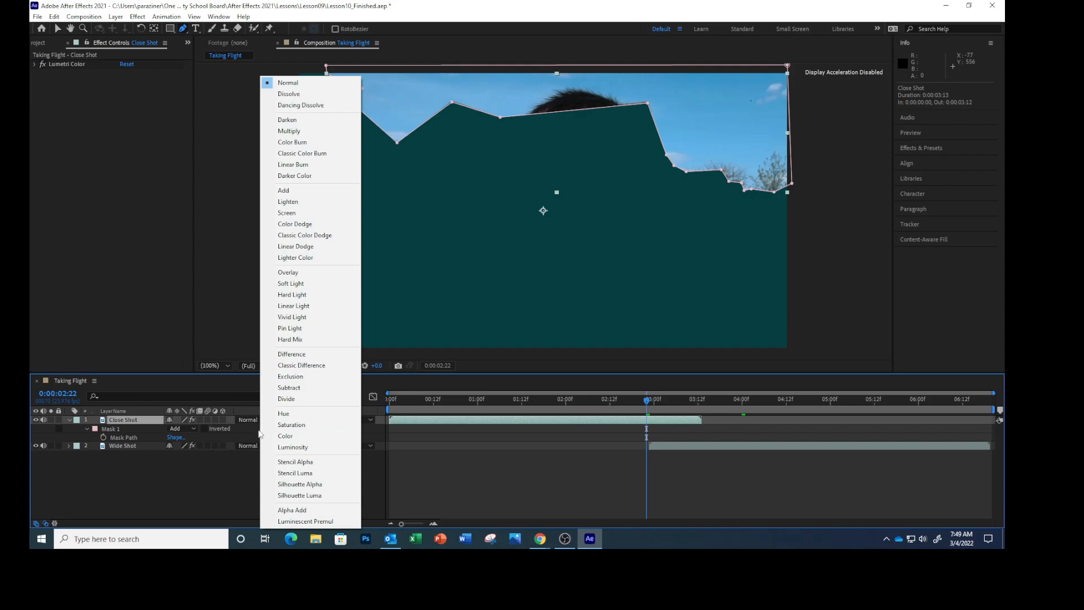
{"action": "left_click", "coordinate": [251, 429]}
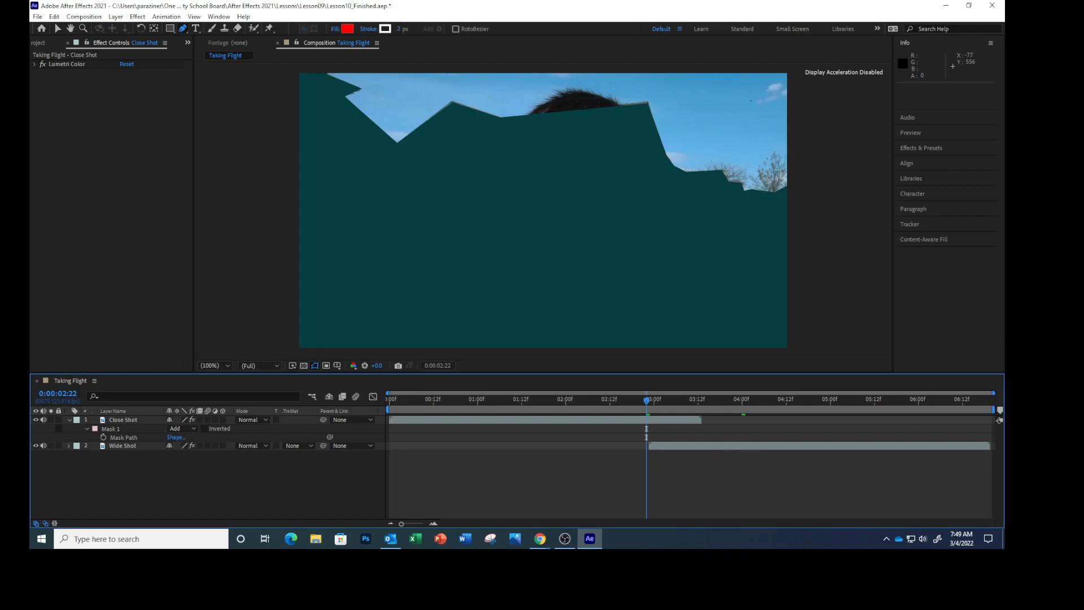
{"action": "key", "text": "alt+Tab"}
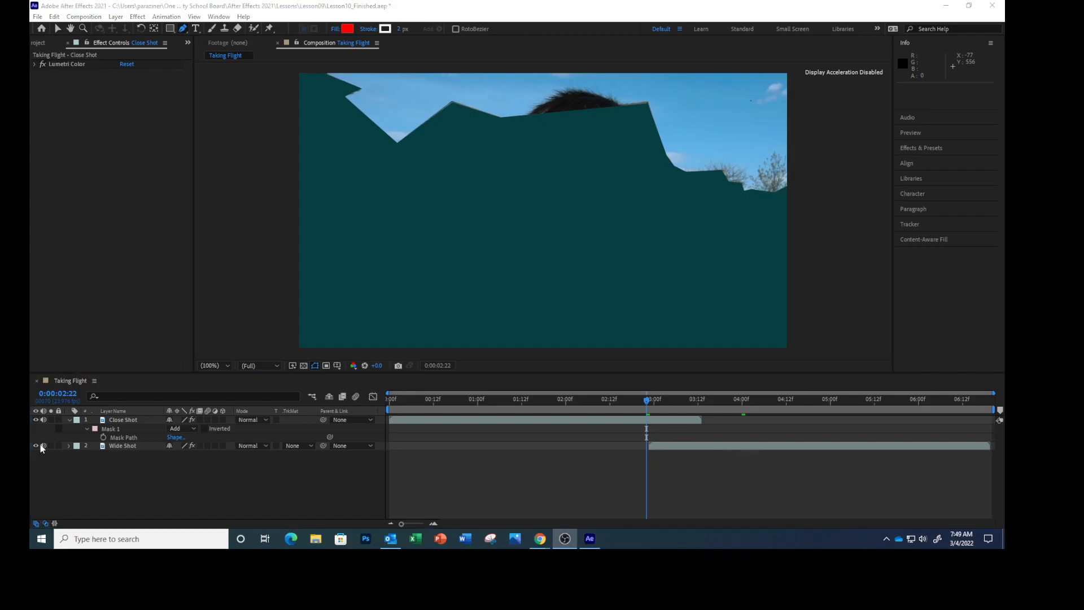
{"action": "left_click", "coordinate": [196, 428]}
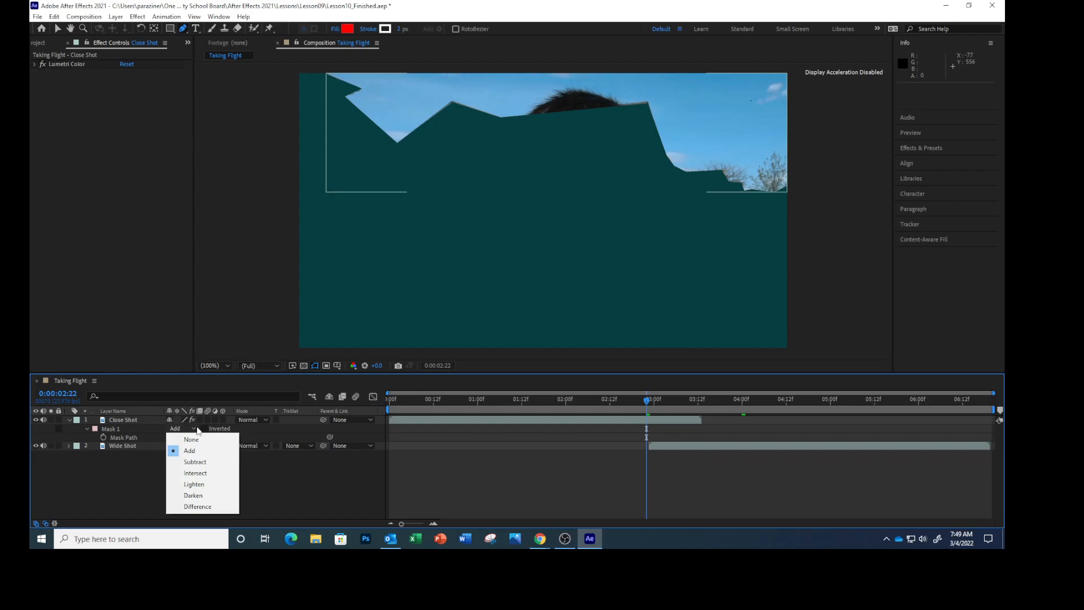
{"action": "left_click", "coordinate": [191, 439]}
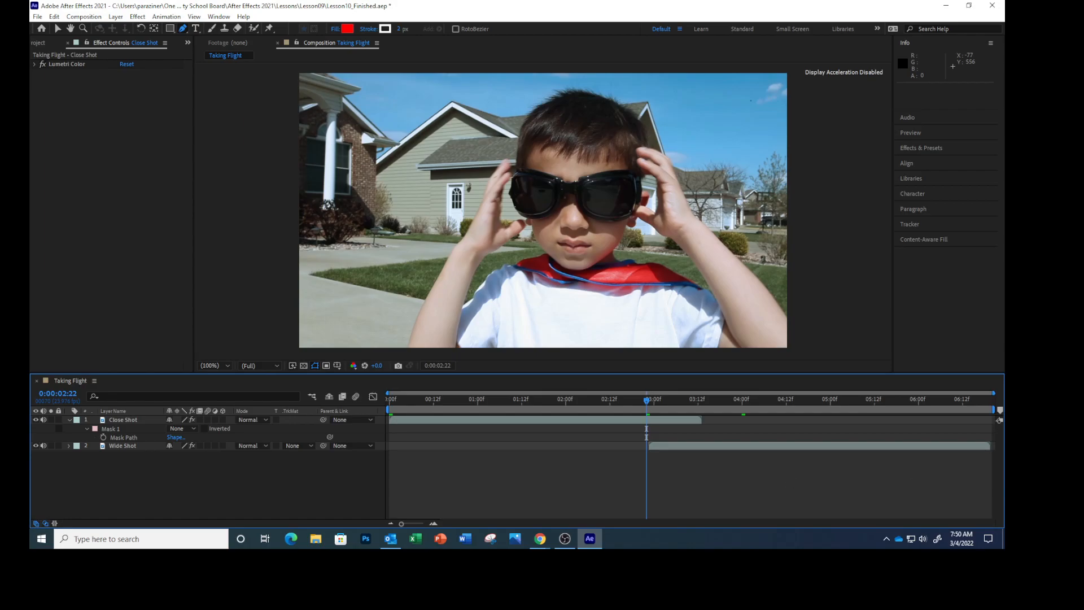
{"action": "key", "text": "alt+Tab"}
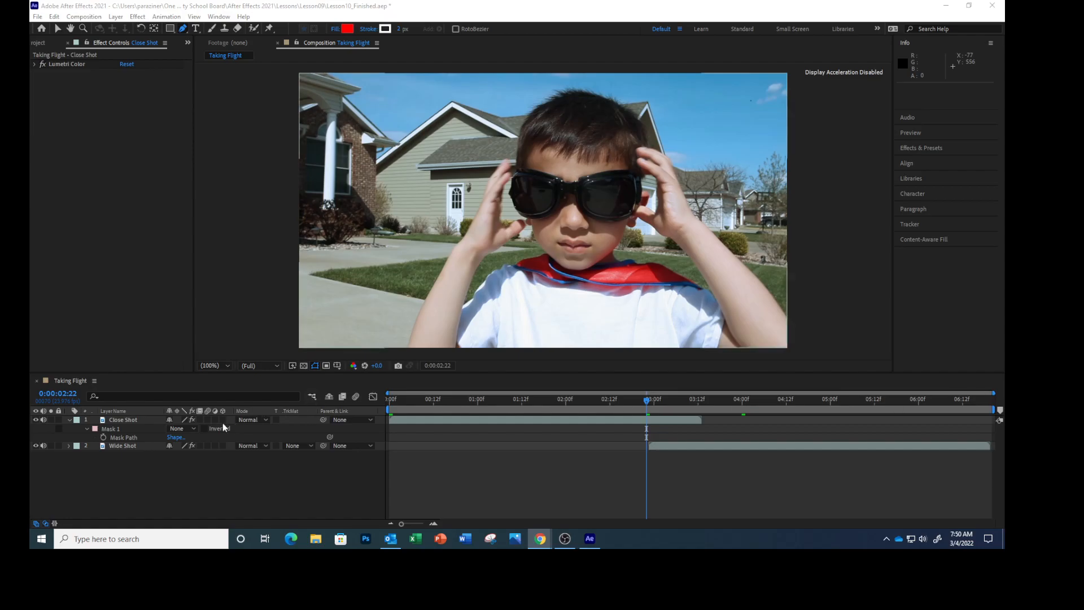
Track Mask 1 of the Close Shot layer backward from 0:00:02:22 using the Position, Scale & Rotation method
{"action": "right_click", "coordinate": [114, 429]}
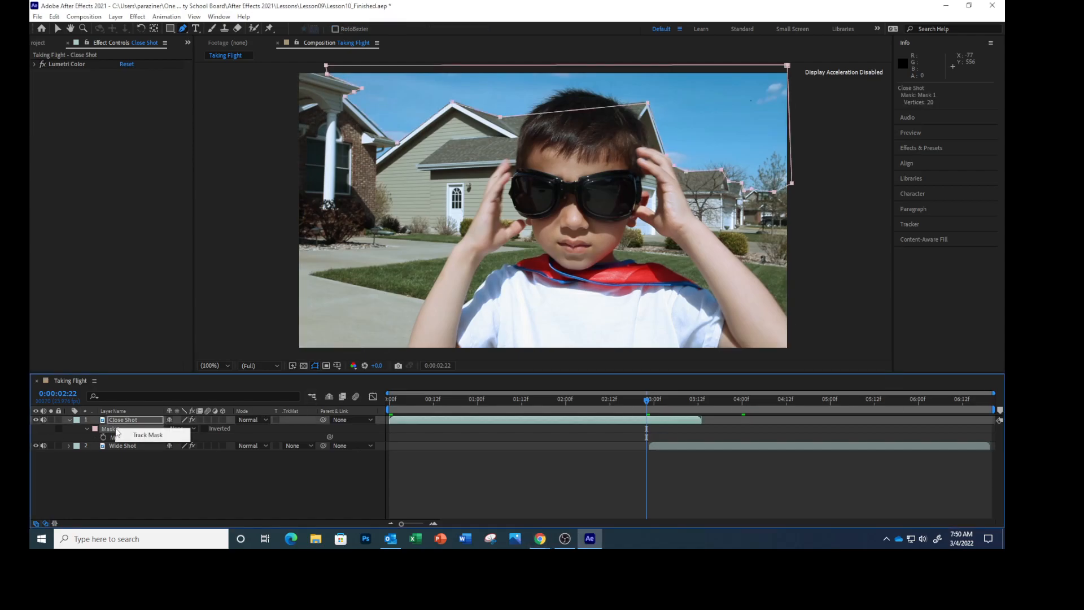
{"action": "left_click", "coordinate": [136, 435]}
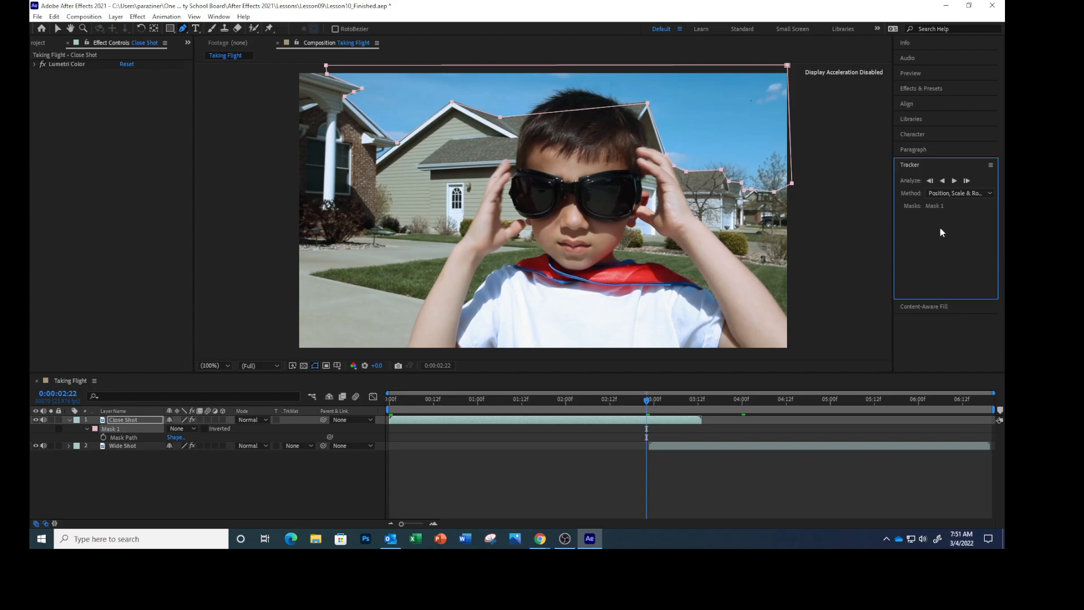
{"action": "left_click", "coordinate": [940, 195]}
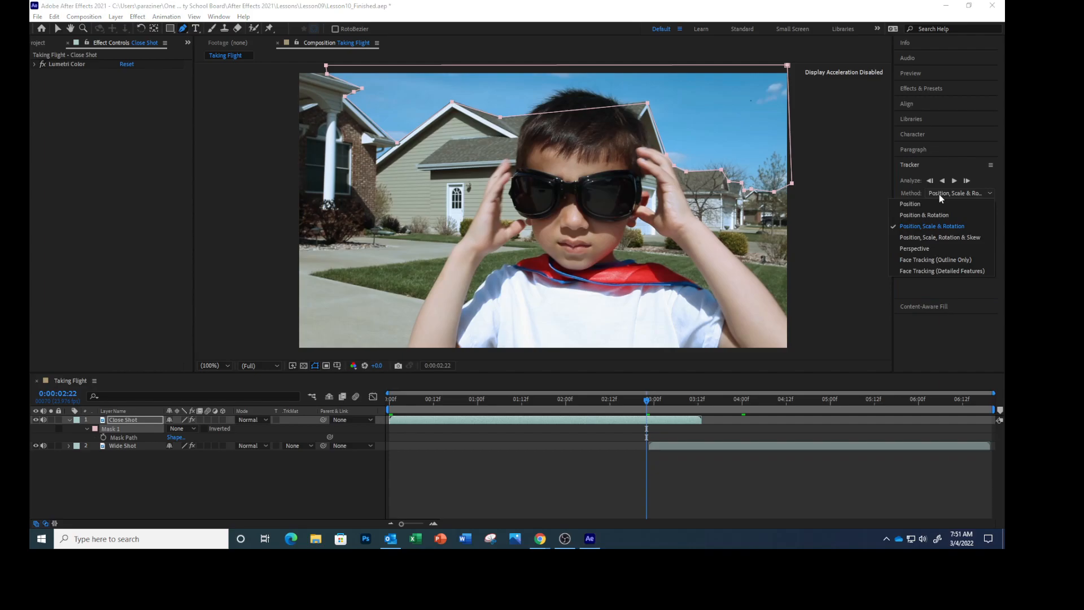
{"action": "left_click", "coordinate": [943, 227]}
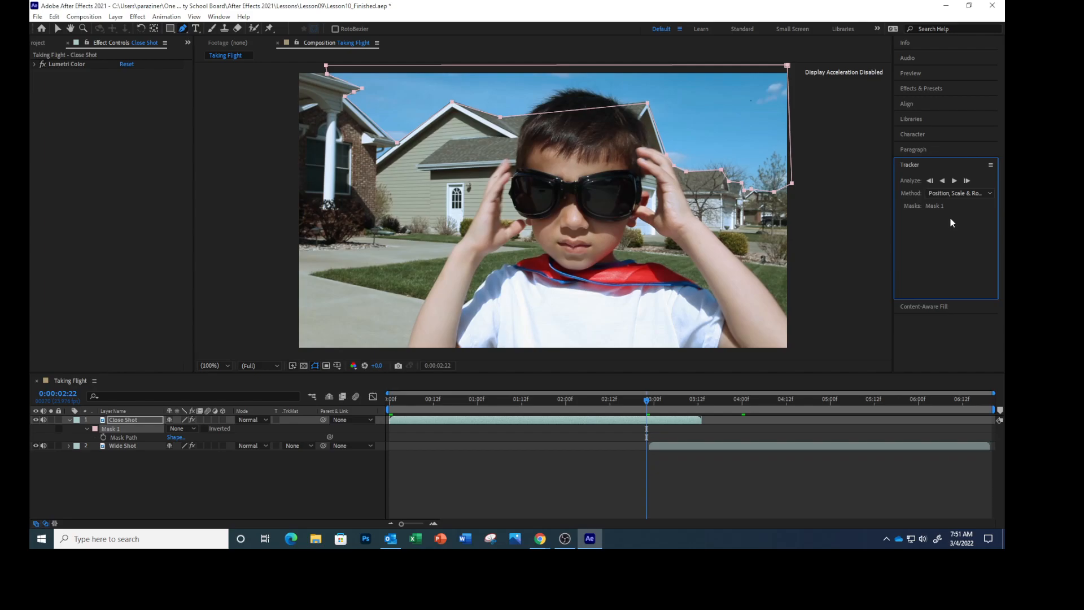
{"action": "left_click", "coordinate": [943, 182]}
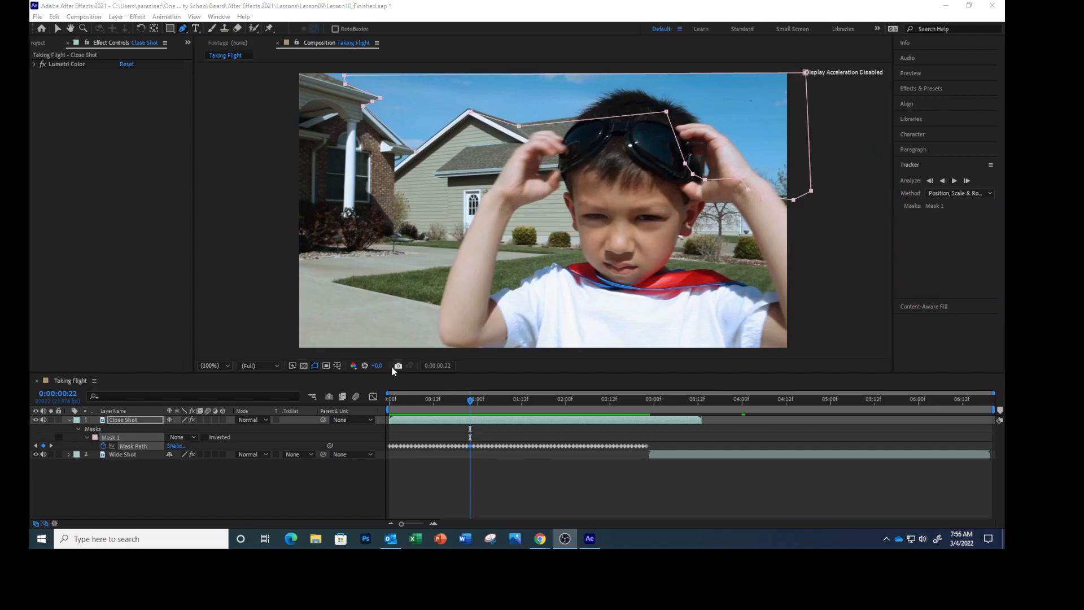
Realign the tracked sky mask with the rooflines at 0:00:01:00 and 0:00:01:01 by shifting the whole mask path toward the porch
{"action": "left_click_drag", "start_coordinate": [474, 400], "coordinate": [479, 401]}
{"action": "left_click_drag", "start_coordinate": [355, 71], "coordinate": [340, 77]}
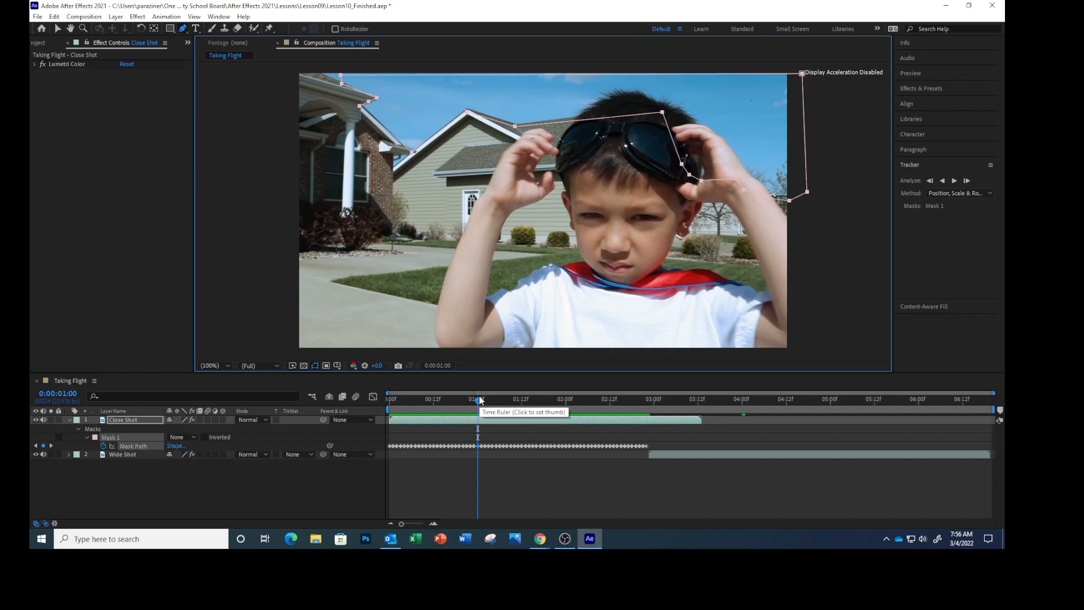
{"action": "left_click_drag", "start_coordinate": [480, 402], "coordinate": [484, 400]}
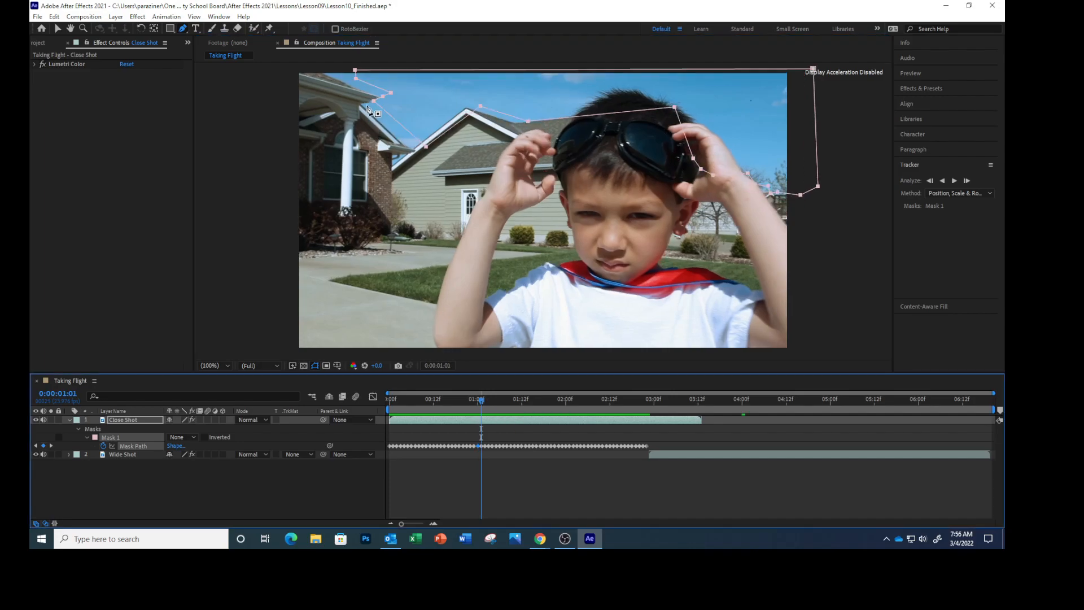
{"action": "left_click_drag", "start_coordinate": [355, 70], "coordinate": [344, 75]}
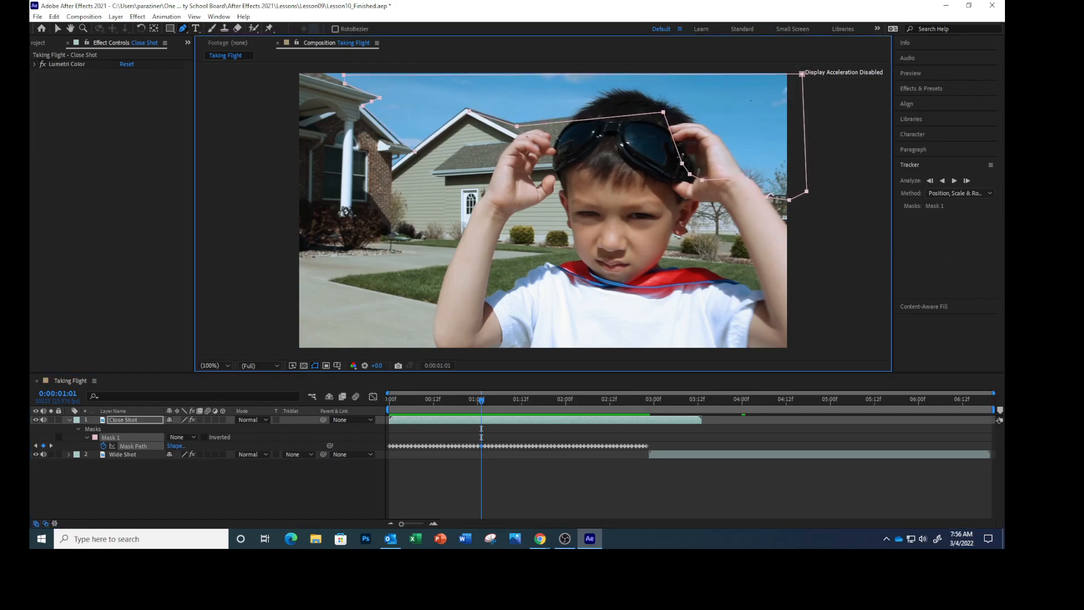